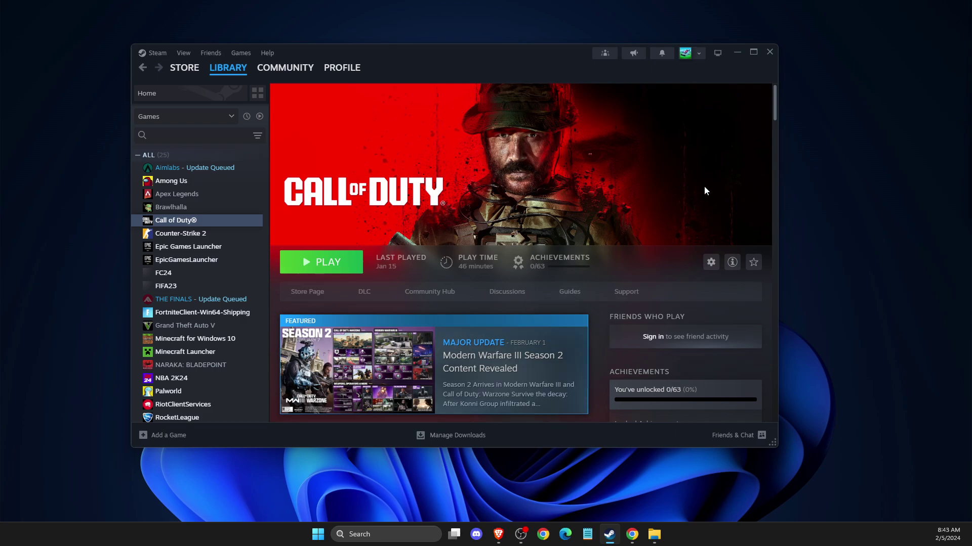
# Run a Windows Update check in Settings and confirm the PC reports 'You're up to date'.
pyautogui.click(736, 53)
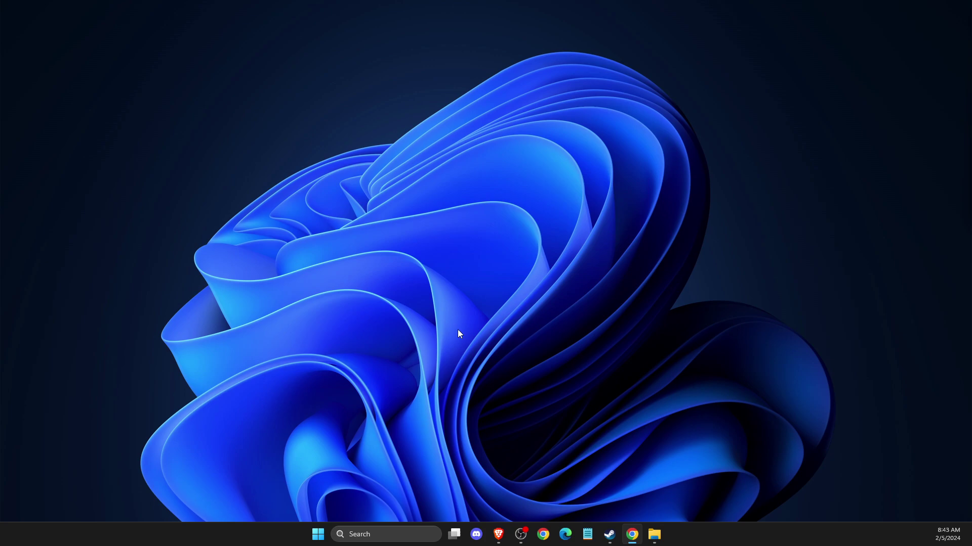
pyautogui.click(374, 534)
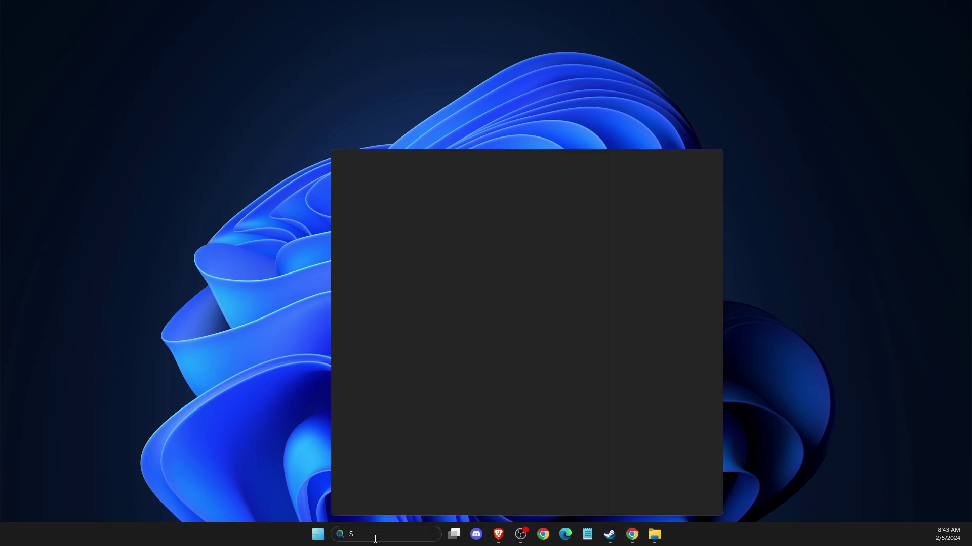
pyautogui.write('SETTings')
pyautogui.click(406, 231)
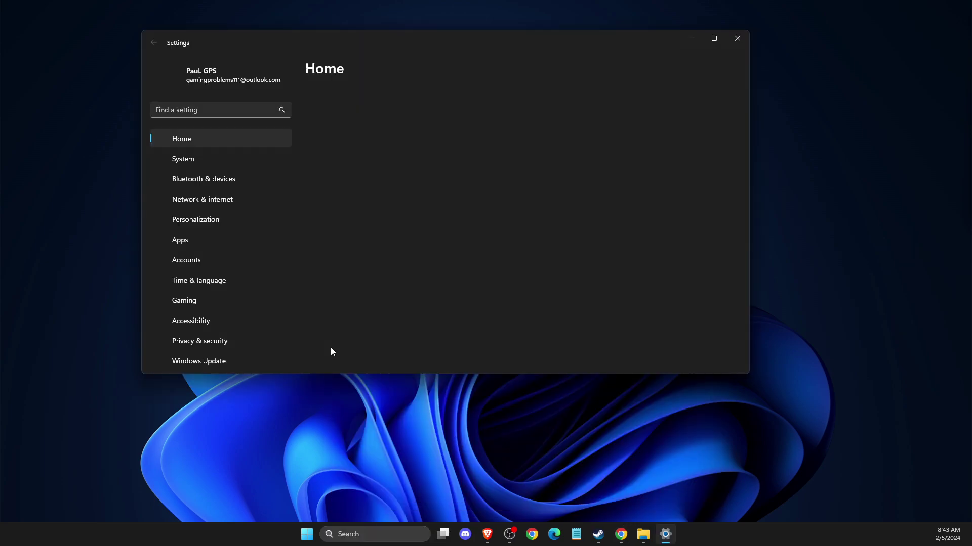
pyautogui.click(193, 361)
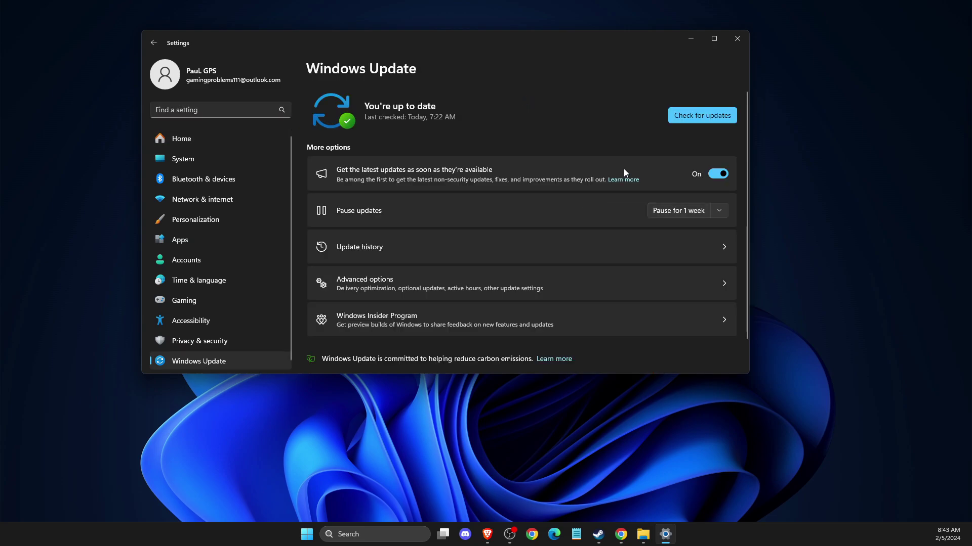
pyautogui.click(677, 115)
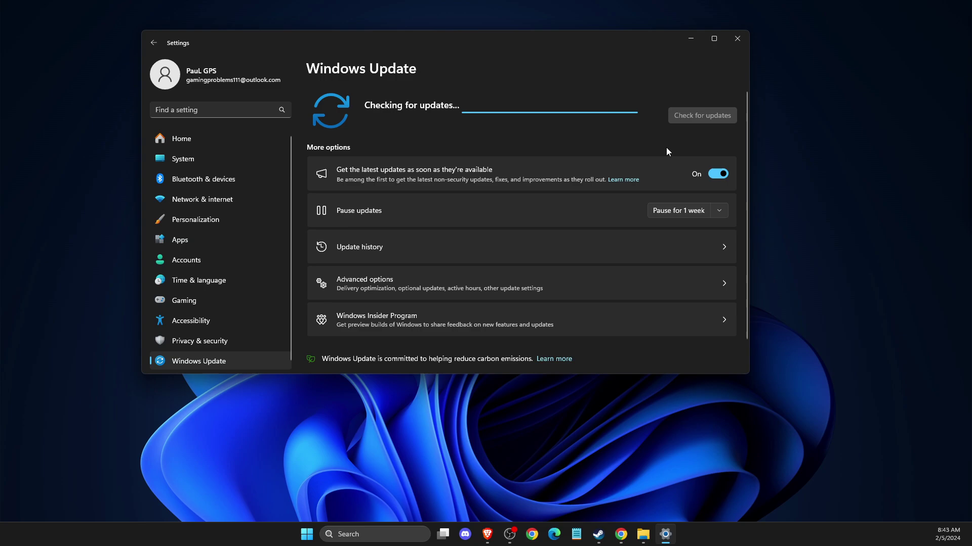
pyautogui.hotkey('alt', 'Tab')
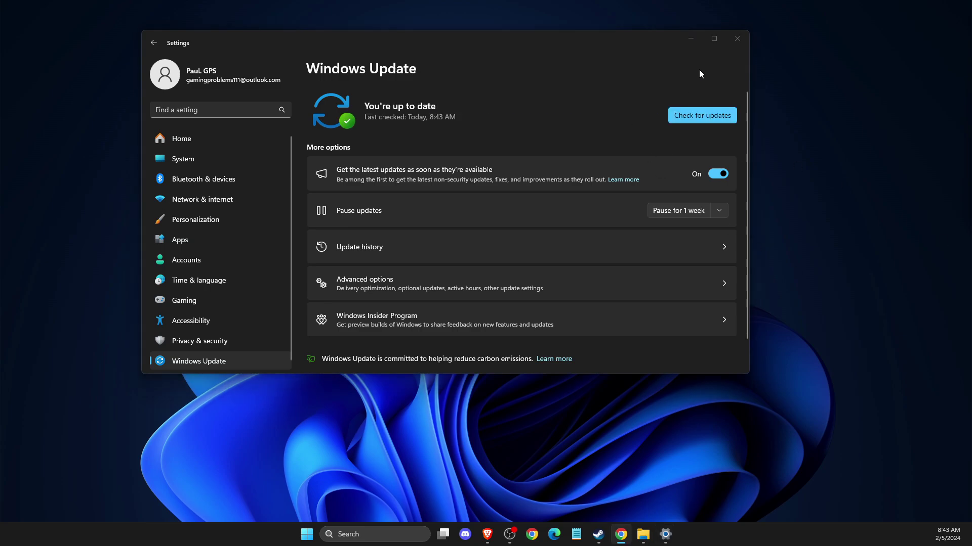
# Close Settings and launch GeForce Experience from search.
pyautogui.click(737, 40)
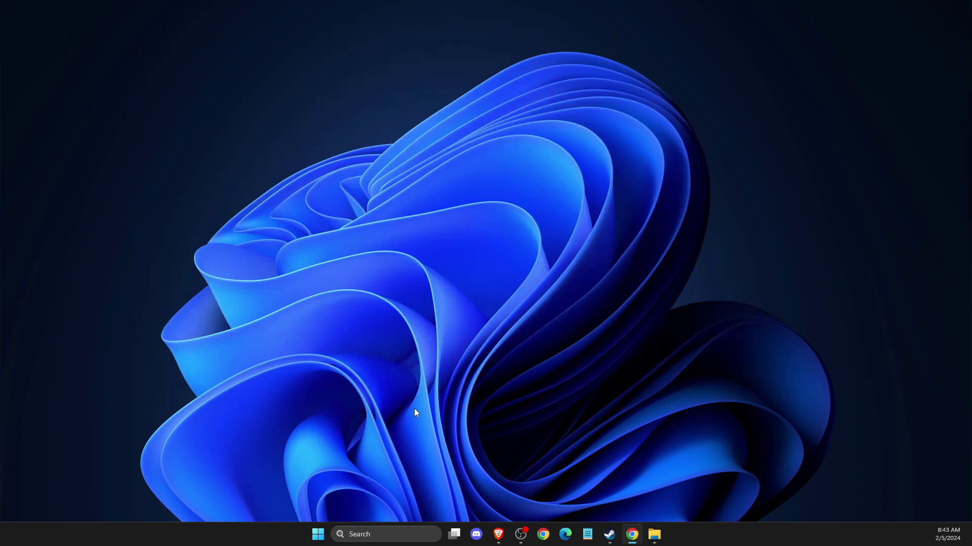
pyautogui.click(376, 532)
pyautogui.write('geforce experience')
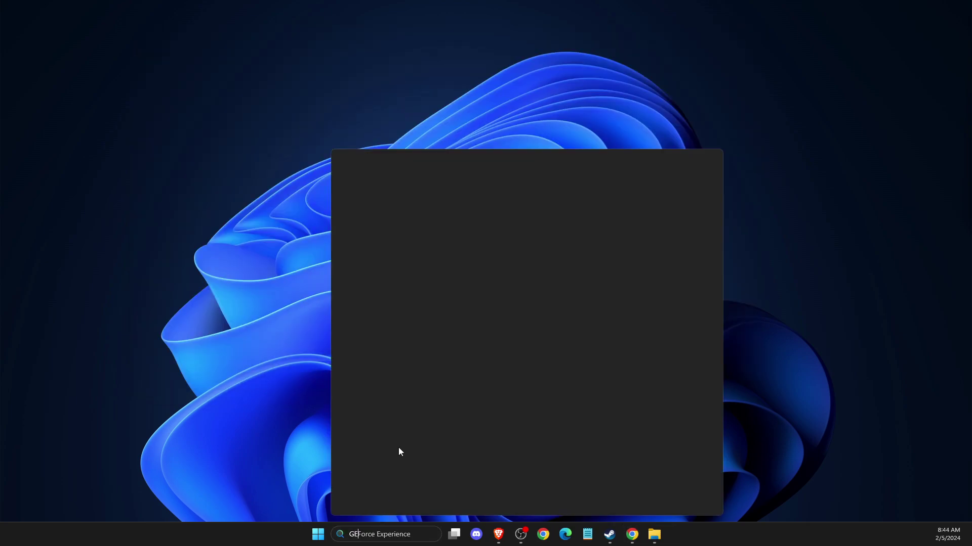
pyautogui.click(429, 228)
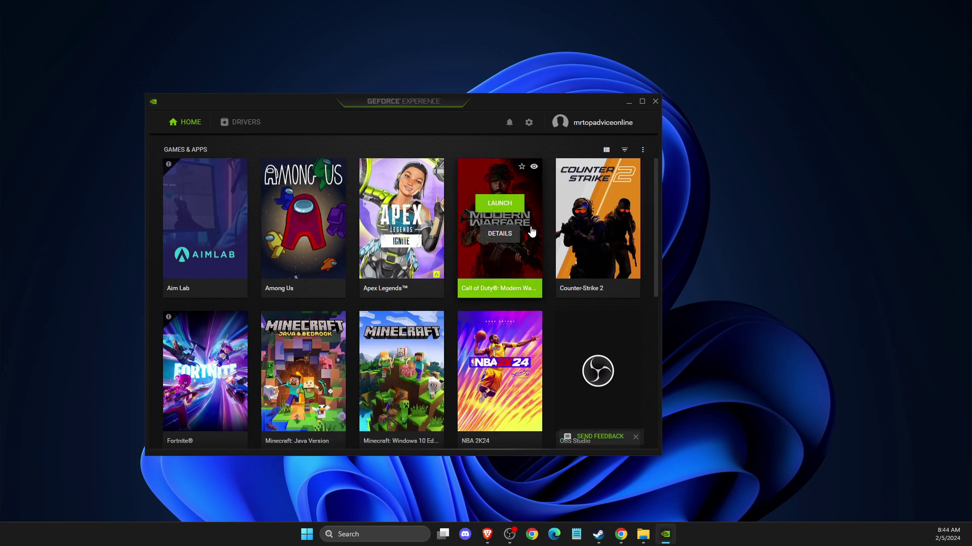
# Confirm NVIDIA Studio Driver 551.23 is the latest driver, then close GeForce Experience.
pyautogui.moveTo(623, 173)
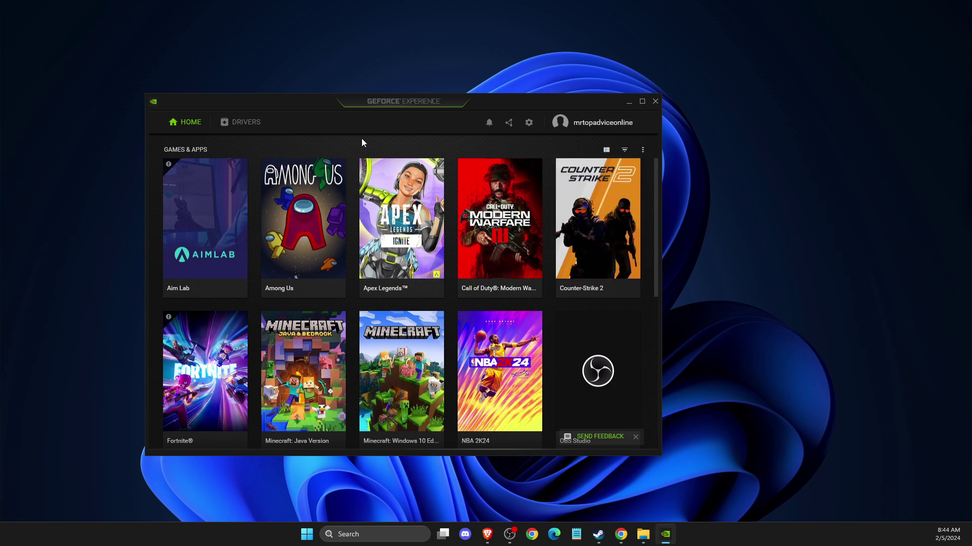
pyautogui.click(248, 123)
pyautogui.click(577, 153)
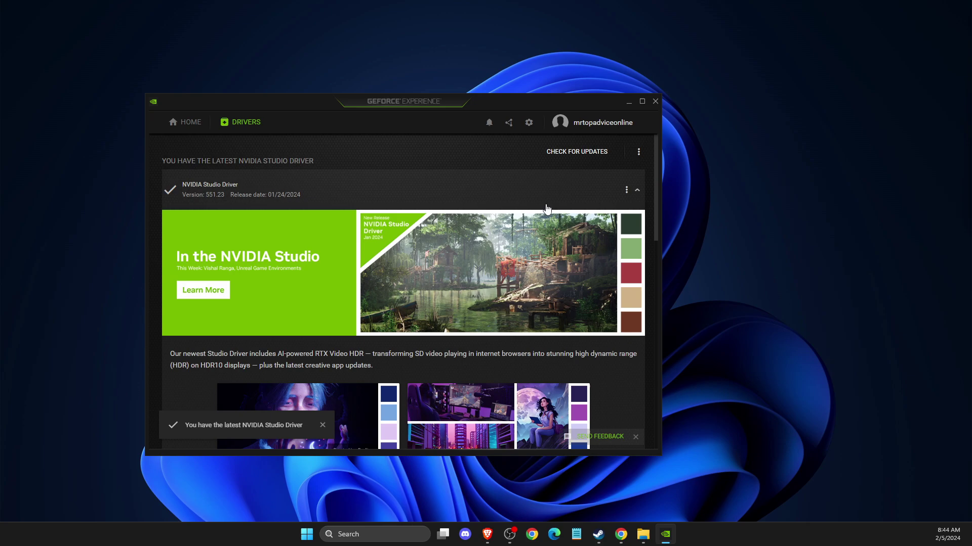
pyautogui.click(655, 102)
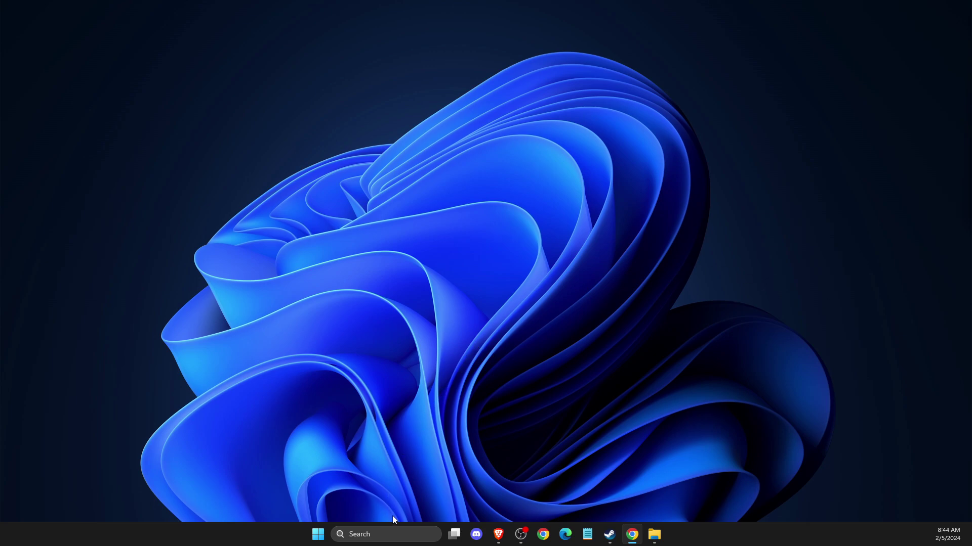
# Download the DirectX End-User Runtime installer dxwebsetup.exe from Microsoft Download Center to the Desktop.
pyautogui.click(499, 537)
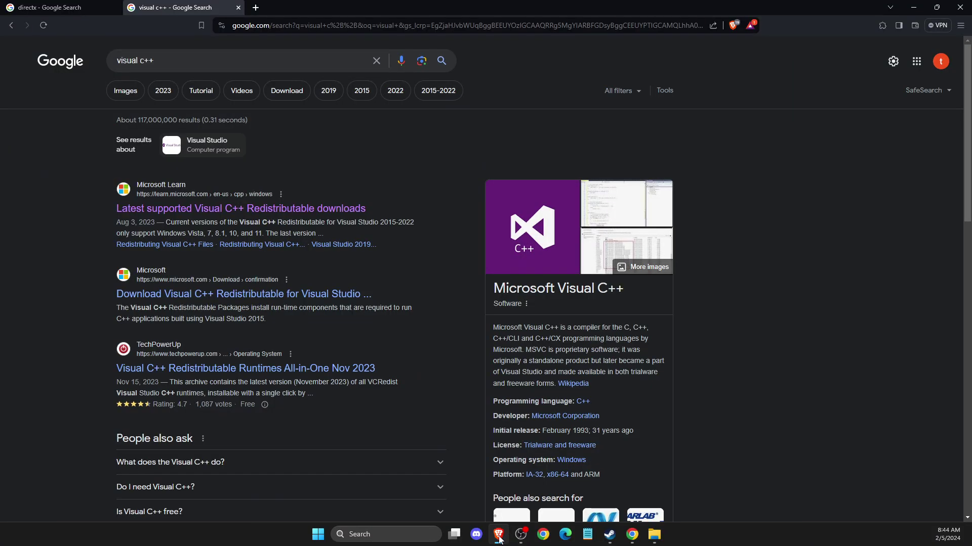
pyautogui.click(35, 7)
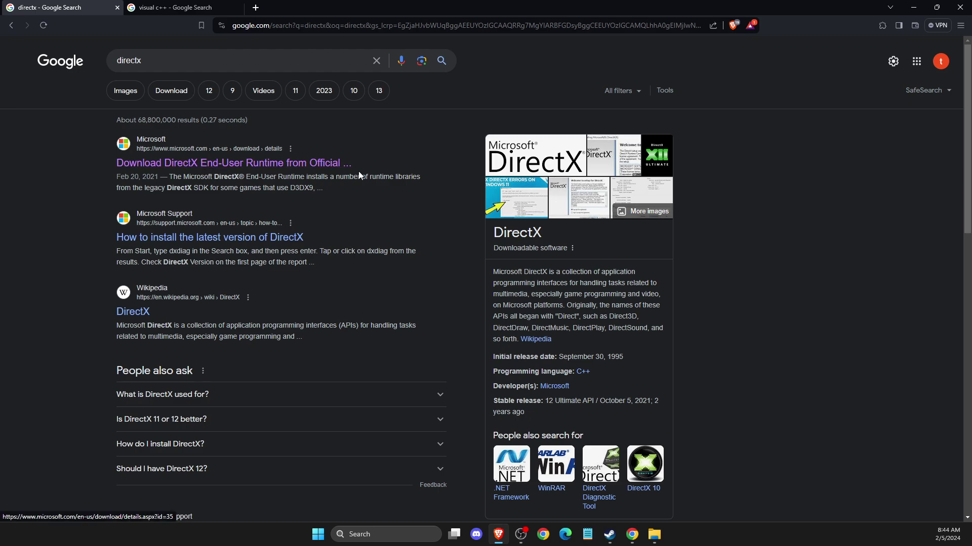
pyautogui.click(296, 172)
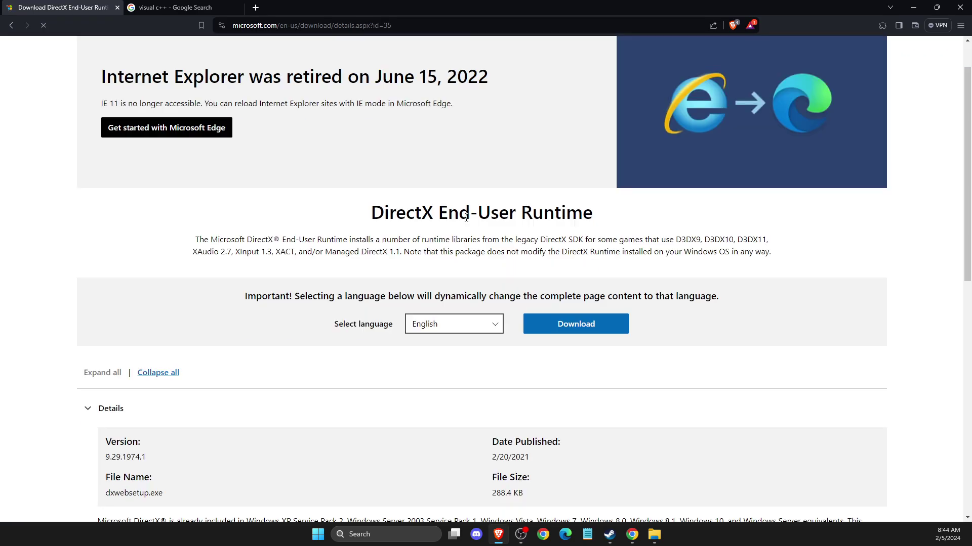
pyautogui.click(559, 327)
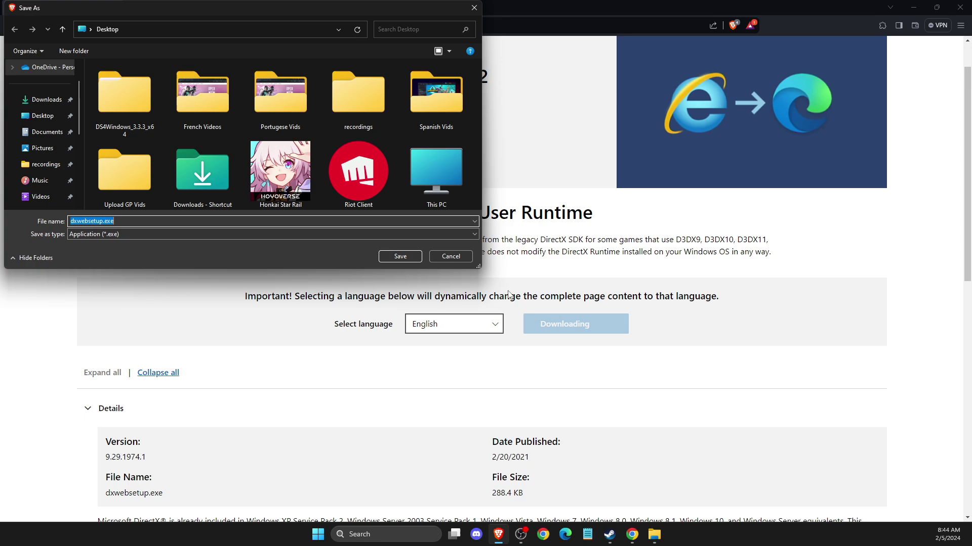
pyautogui.click(51, 115)
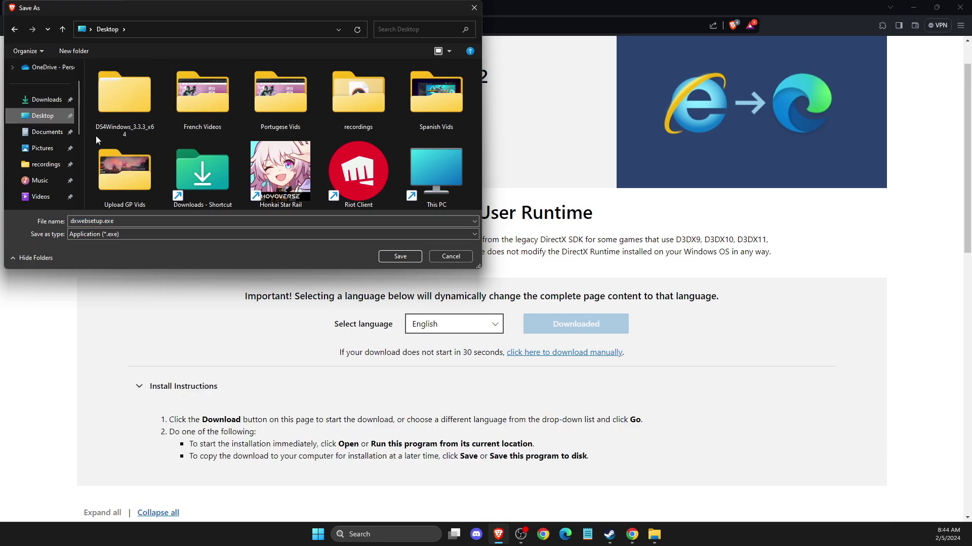
pyautogui.click(400, 257)
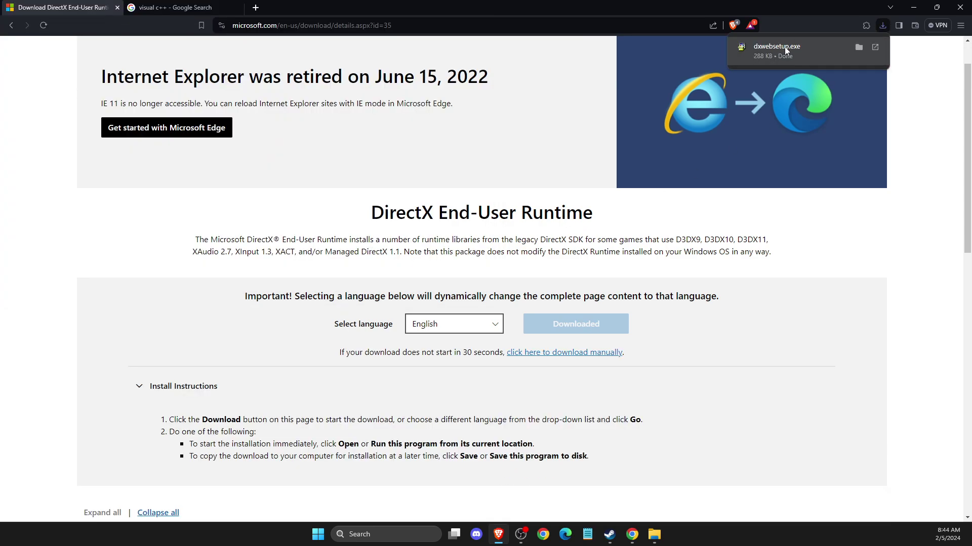
pyautogui.click(154, 10)
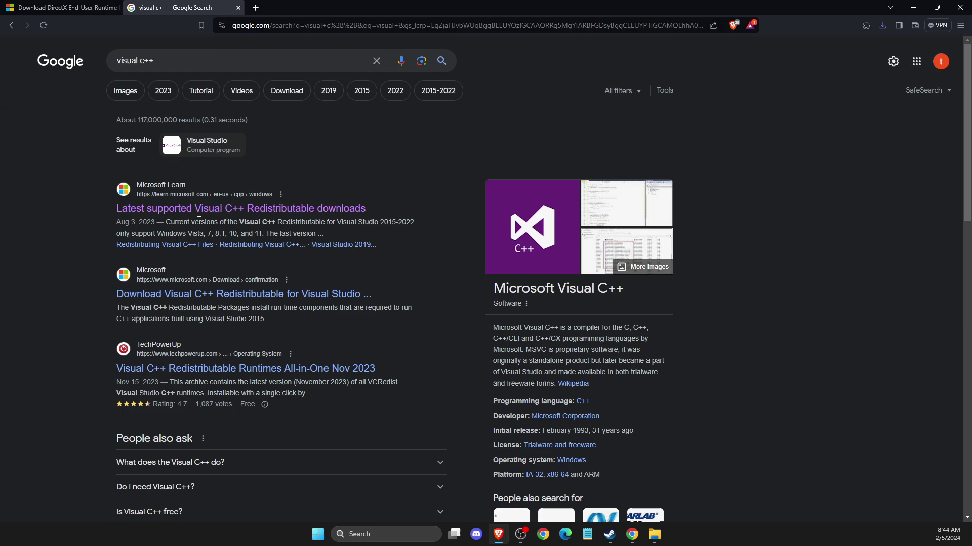
# Open Microsoft Learn's Visual C++ Redistributable page and scroll to the ARM64, X86 and X64 links.
pyautogui.click(263, 216)
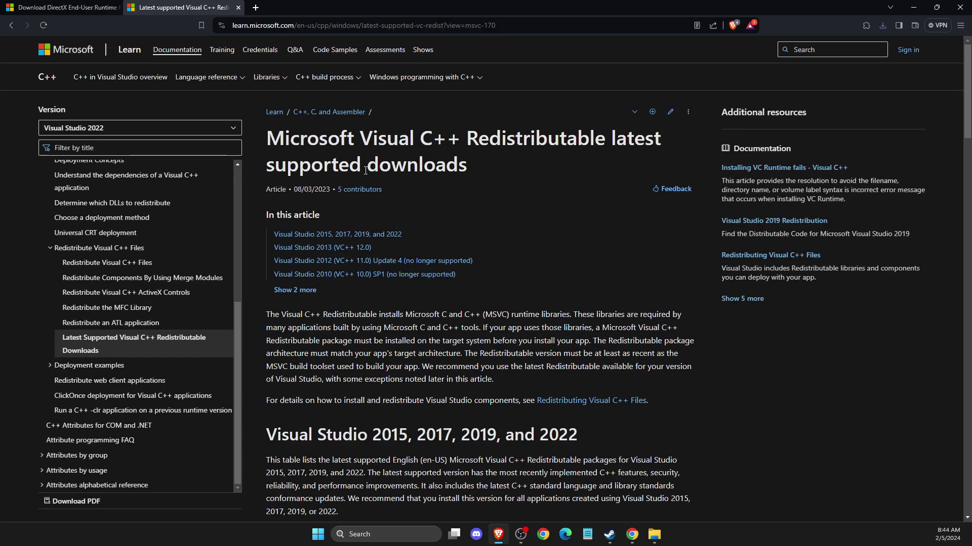
pyautogui.scroll(-8, 425, 258)
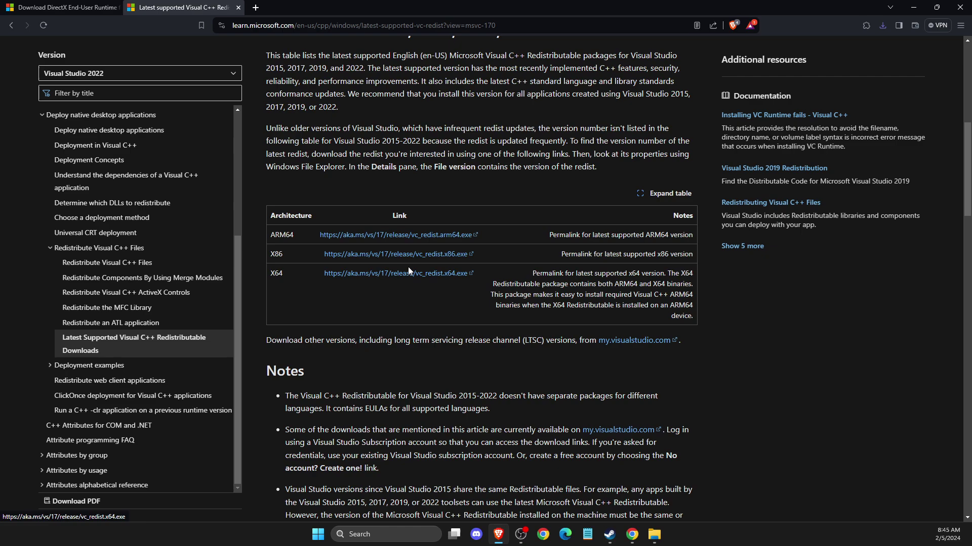
# Open System Information via 'SYS' and confirm the System Type is x64-based PC.
pyautogui.click(379, 535)
pyautogui.write('SYSTem Information')
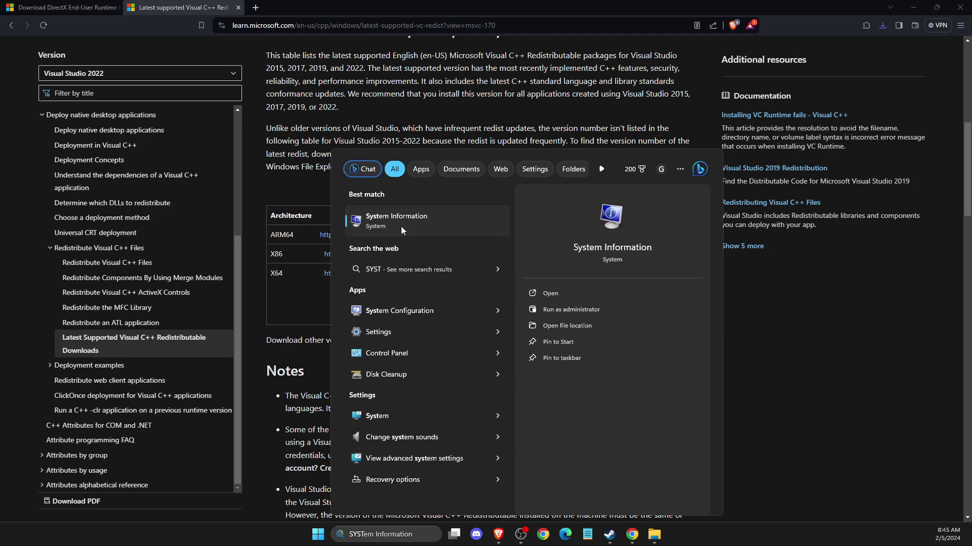
pyautogui.press('Return')
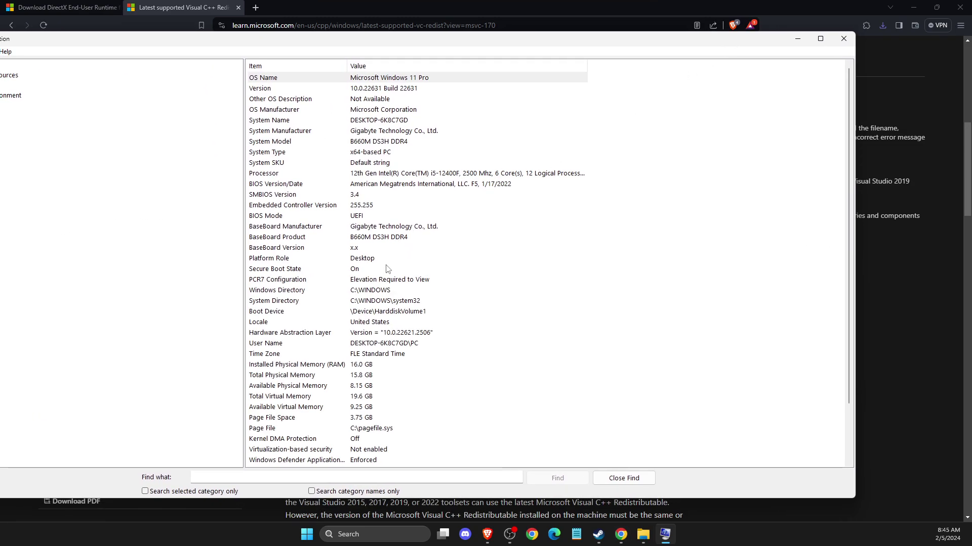
pyautogui.click(360, 153)
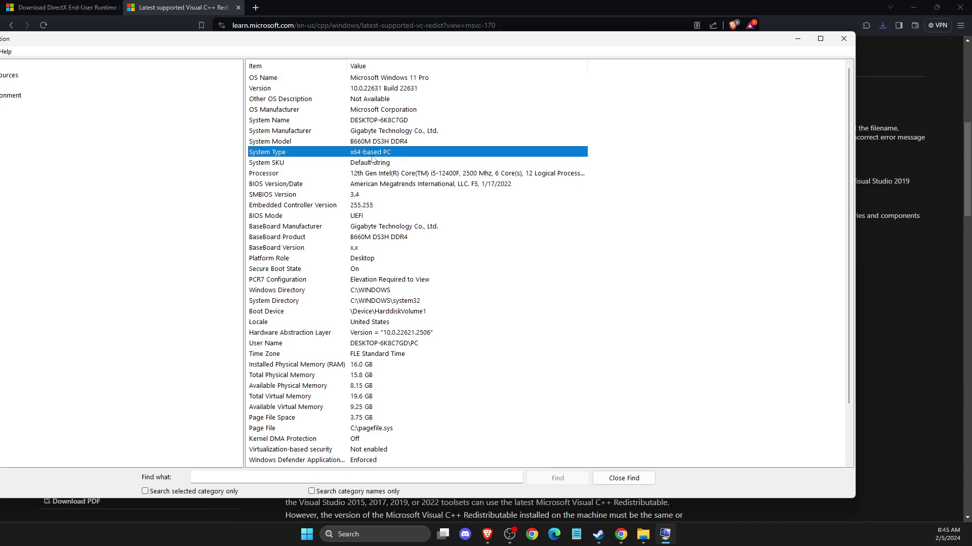
# Save VC_redist.x64.exe to the Desktop and place its icon beside dxwebsetup.
pyautogui.click(842, 40)
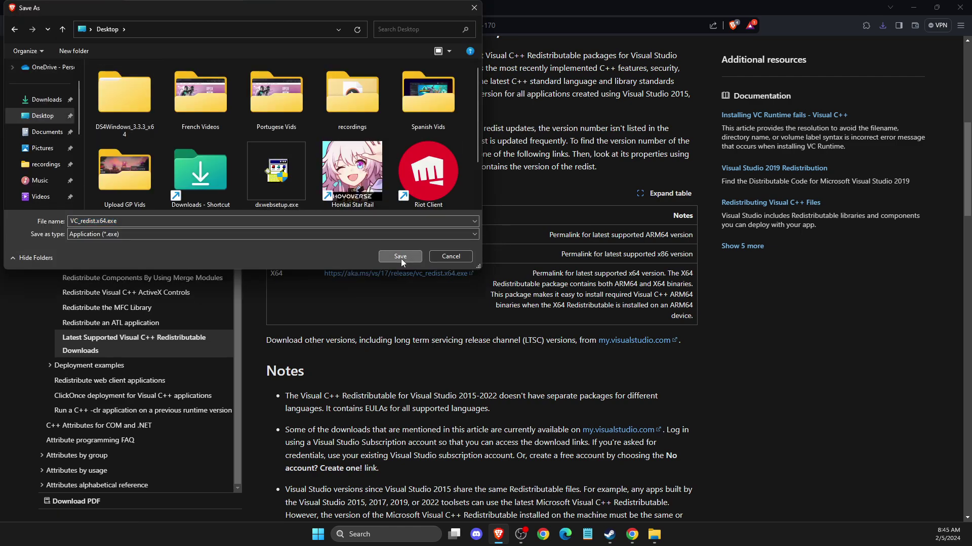
pyautogui.click(400, 257)
pyautogui.press('super+d')
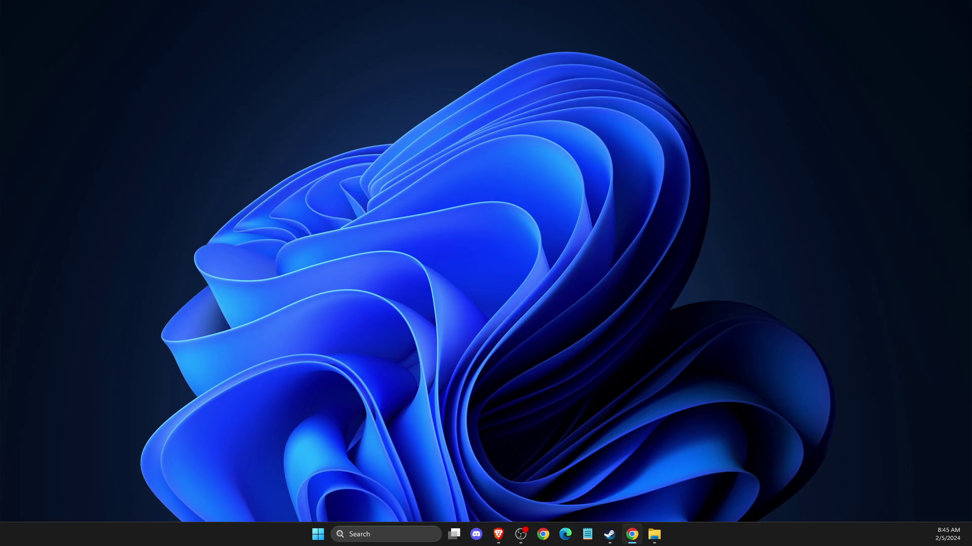
pyautogui.press('super+e')
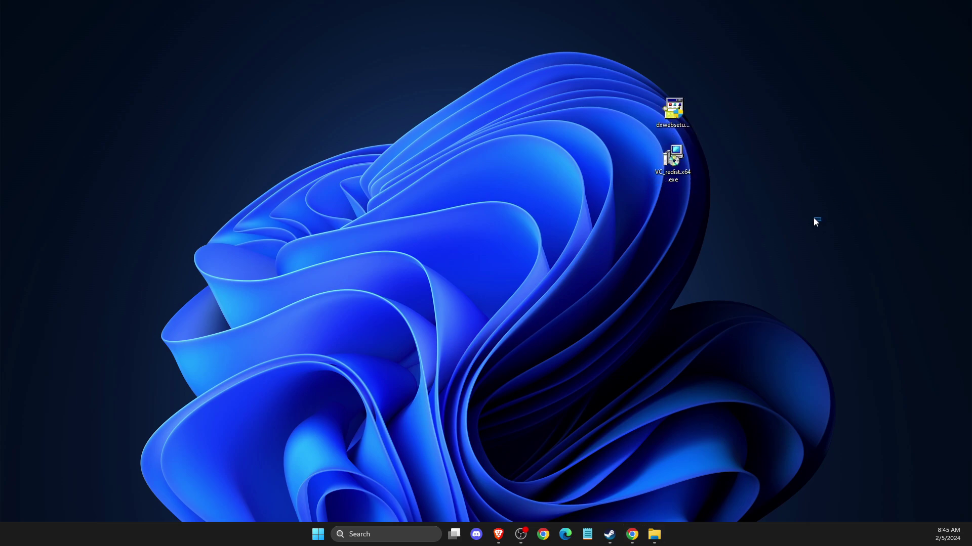
pyautogui.moveTo(678, 159); pyautogui.dragTo(724, 124)
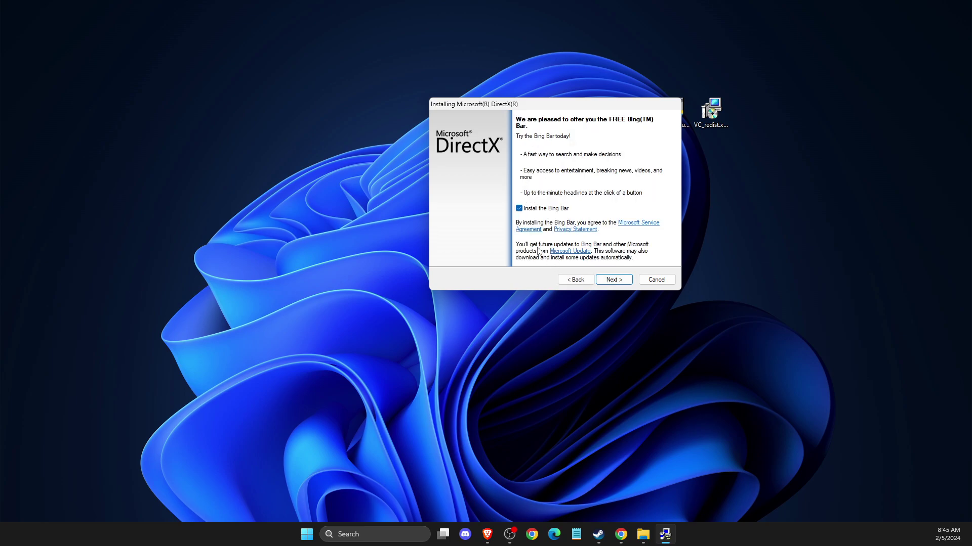
# Decline the Bing Bar offer and finish DirectX Setup, which reports a newer version is installed.
pyautogui.click(518, 208)
pyautogui.click(613, 280)
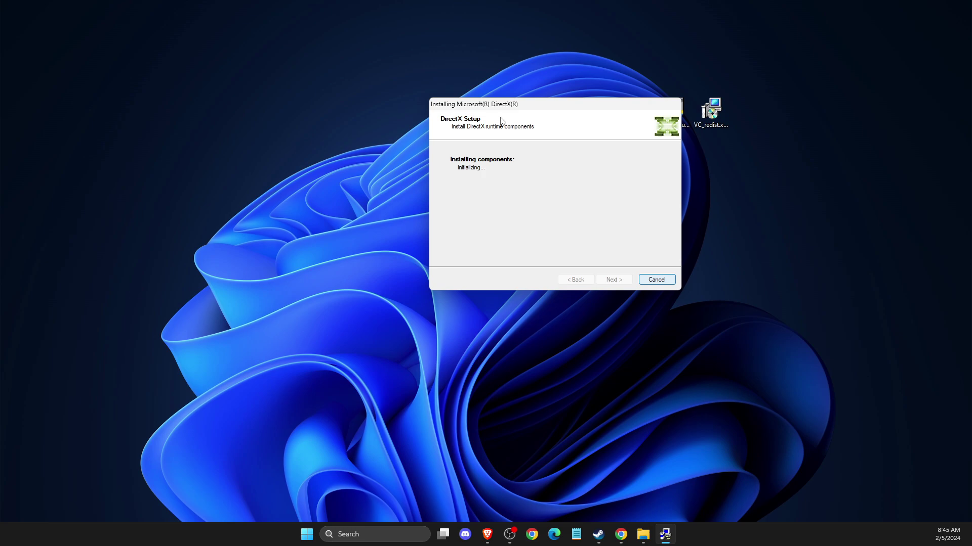
pyautogui.hotkey('alt', 'Tab')
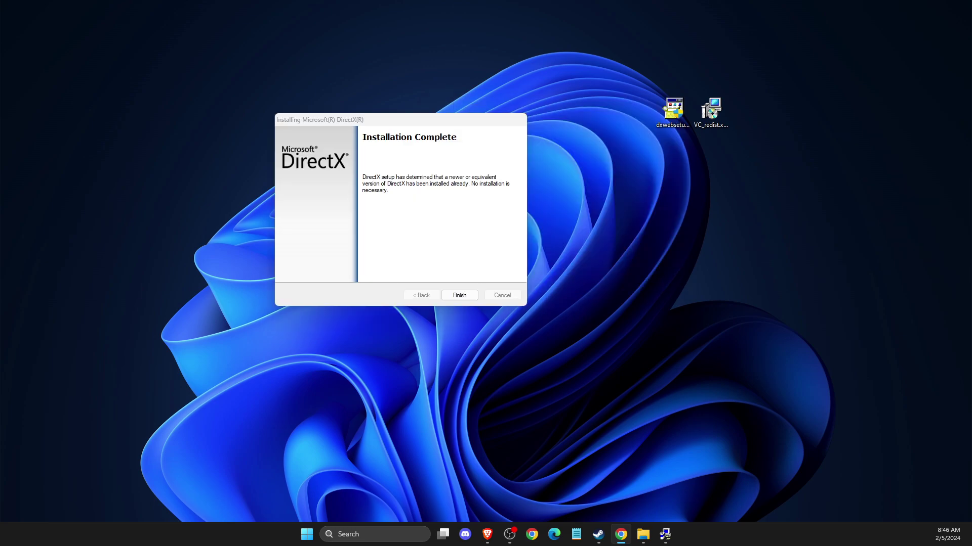
pyautogui.click(460, 295)
# Run VC_redist.x64.exe to install the 2015-2022 x64 redistributable and close the Setup Successful notice.
pyautogui.doubleClick(718, 124)
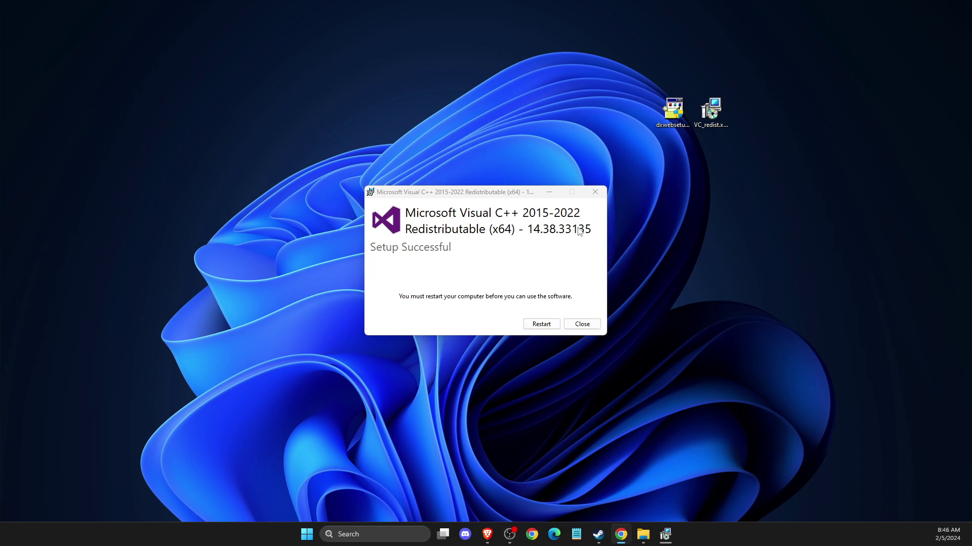
pyautogui.click(581, 329)
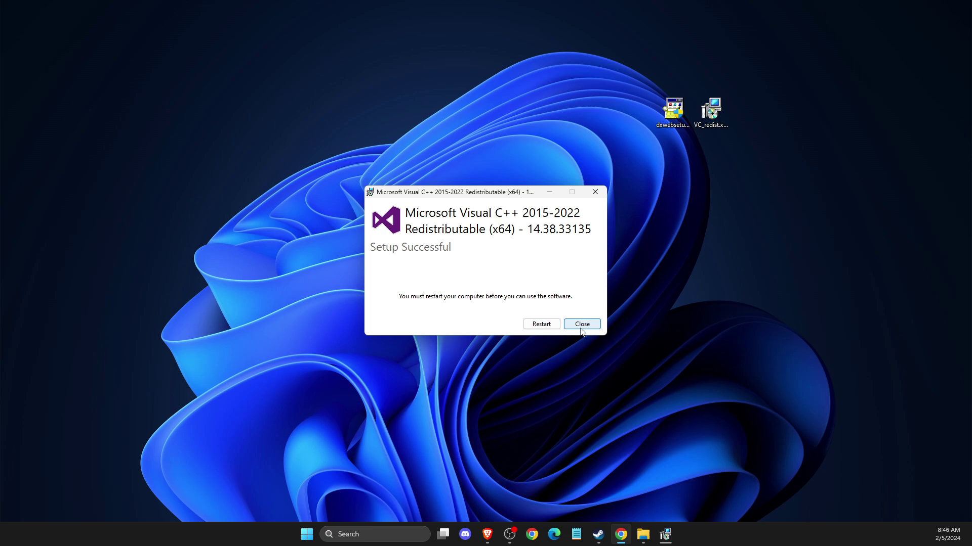
pyautogui.click(581, 329)
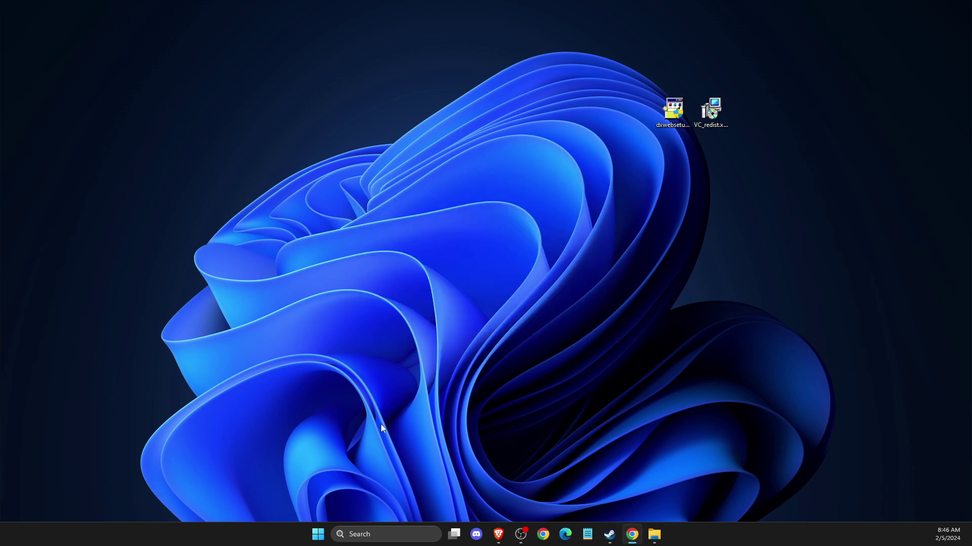
# Run sfc /scannow in an administrator Command Prompt and minimize it while verification continues.
pyautogui.click(378, 534)
pyautogui.write('CMD')
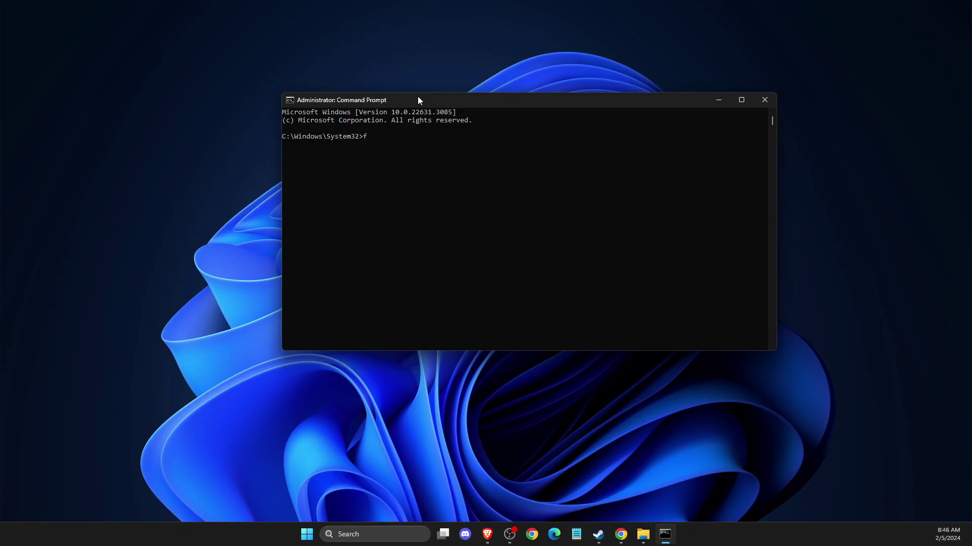
pyautogui.write('sfc /scam')
pyautogui.press('BackSpace')
pyautogui.write('nnow')
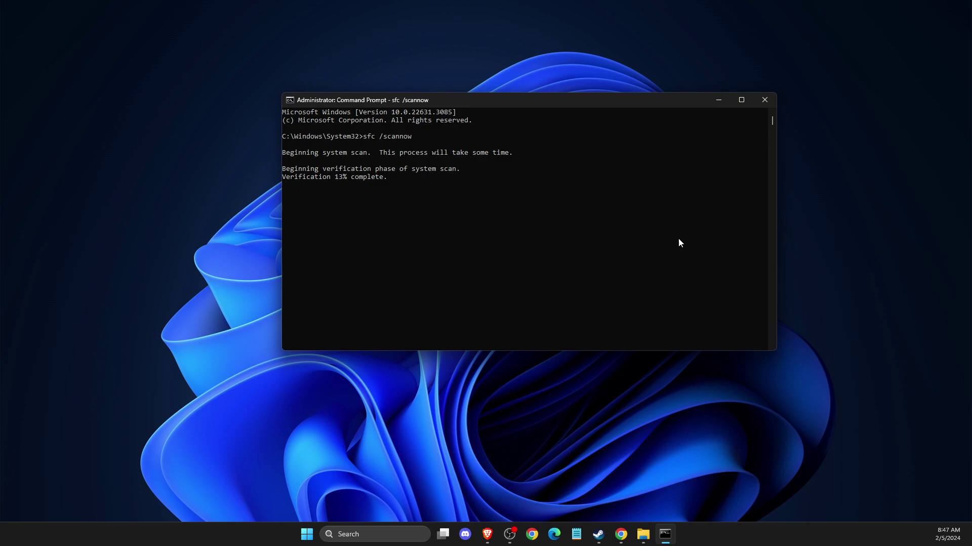
pyautogui.click(719, 101)
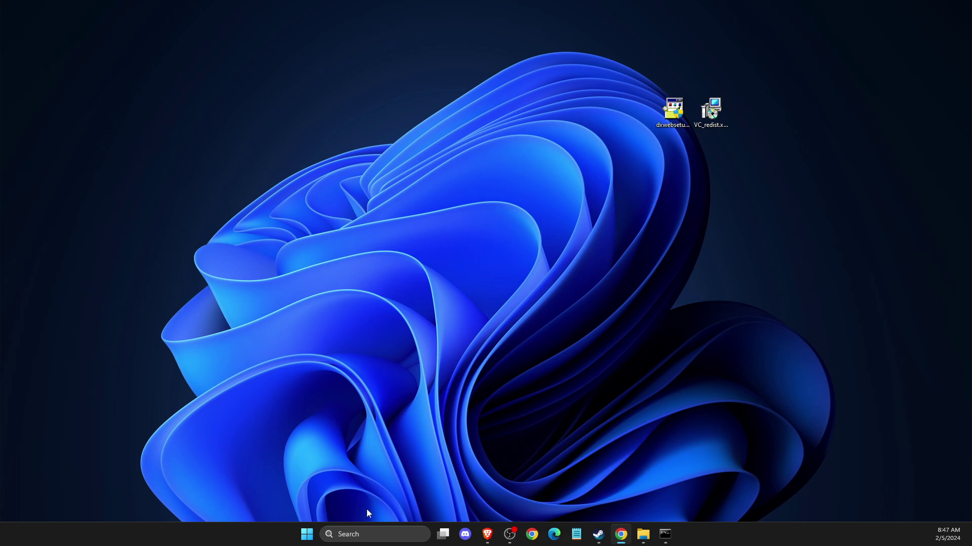
# Open Task Manager maximized and scroll through its 7 apps and 82 background processes.
pyautogui.click(366, 535)
pyautogui.write('tas')
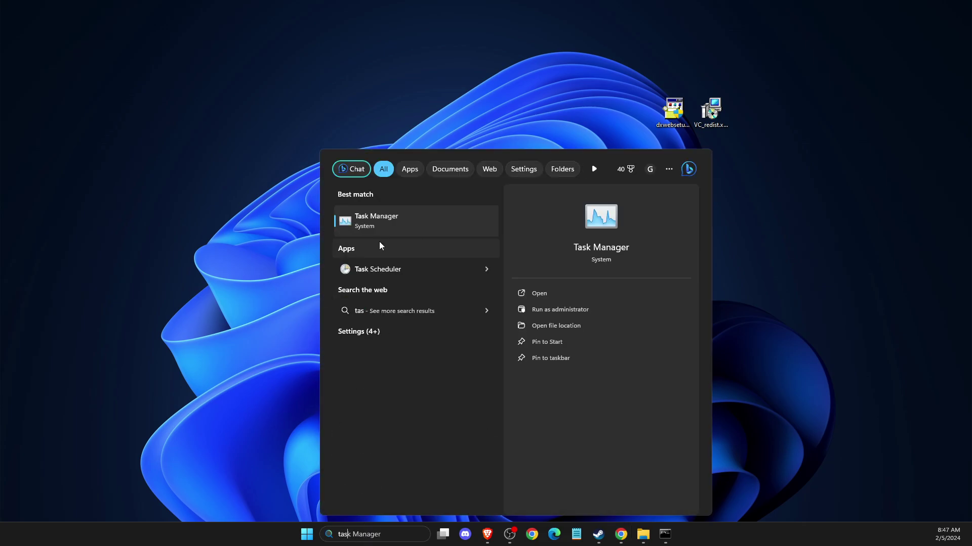
pyautogui.click(368, 223)
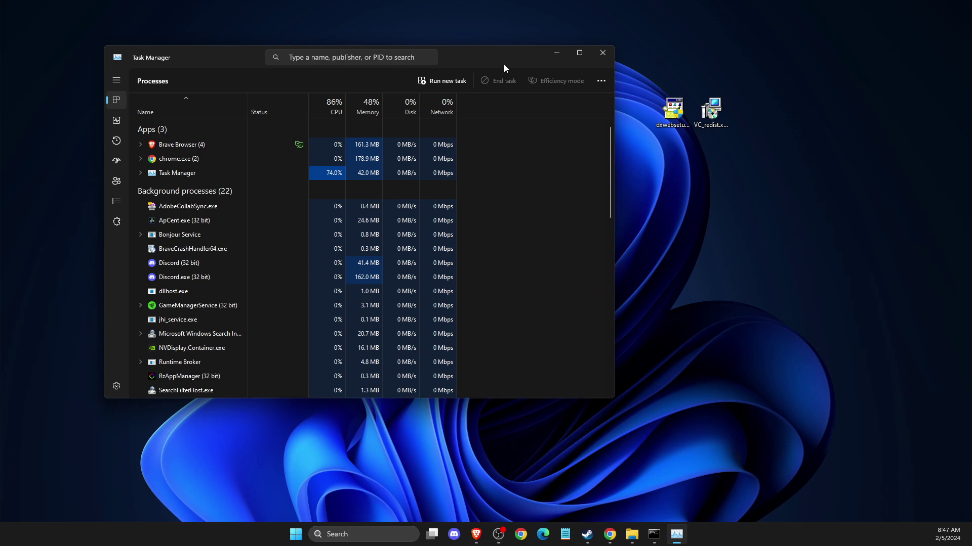
pyautogui.doubleClick(553, 74)
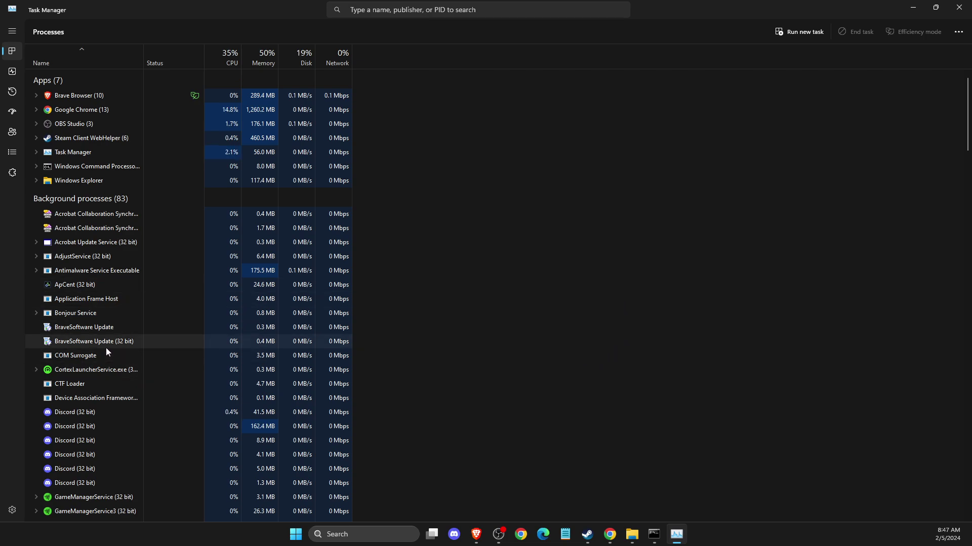
pyautogui.scroll(-2, 89, 384)
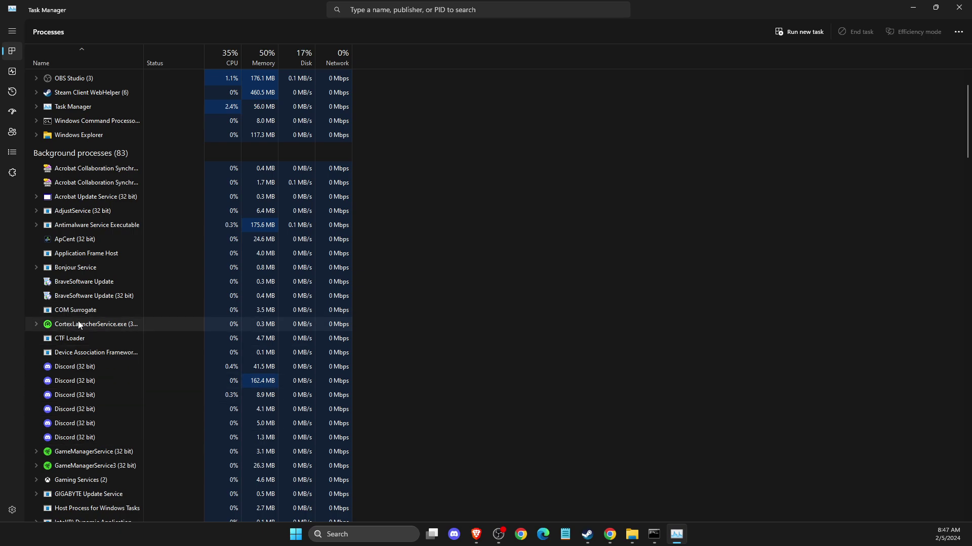
pyautogui.scroll(-1, 100, 440)
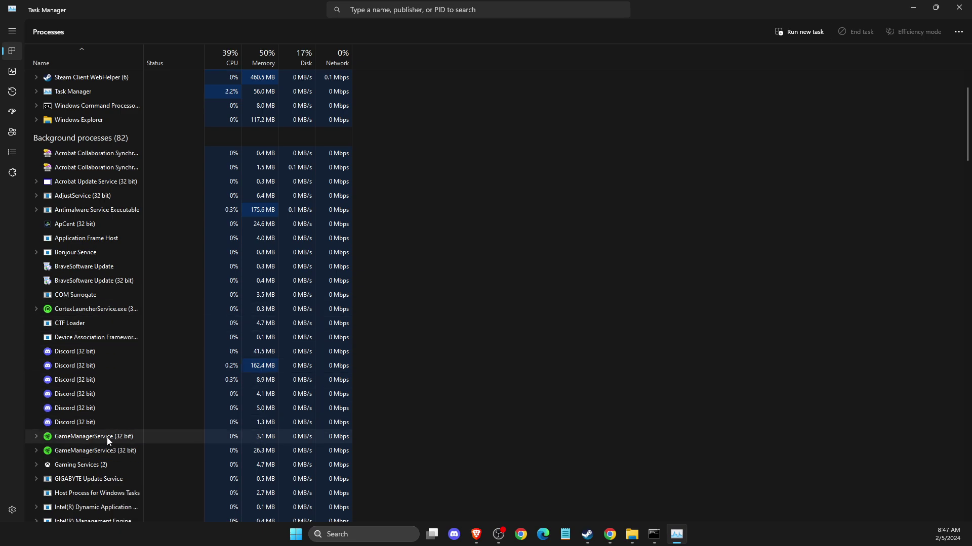
pyautogui.scroll(-15, 108, 437)
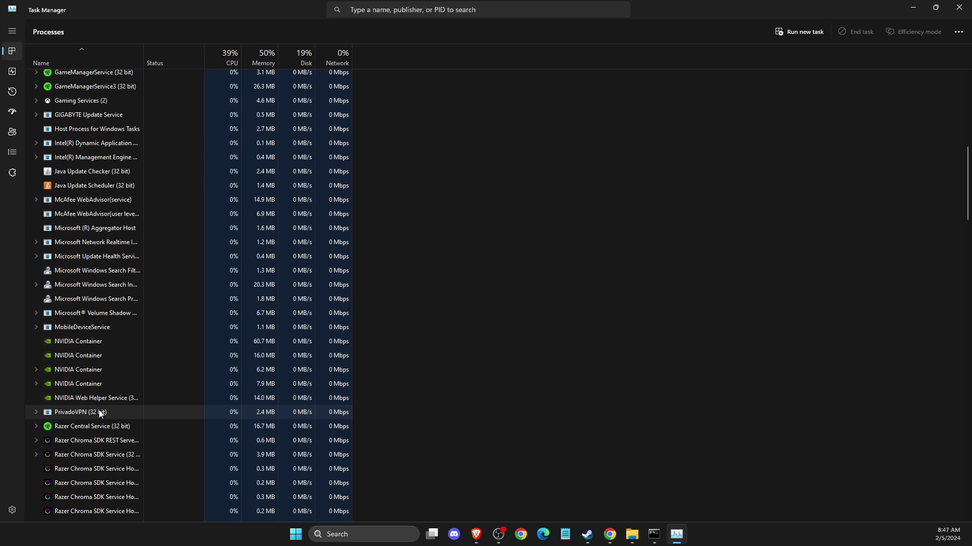
pyautogui.scroll(-2, 98, 412)
pyautogui.scroll(-2, 77, 405)
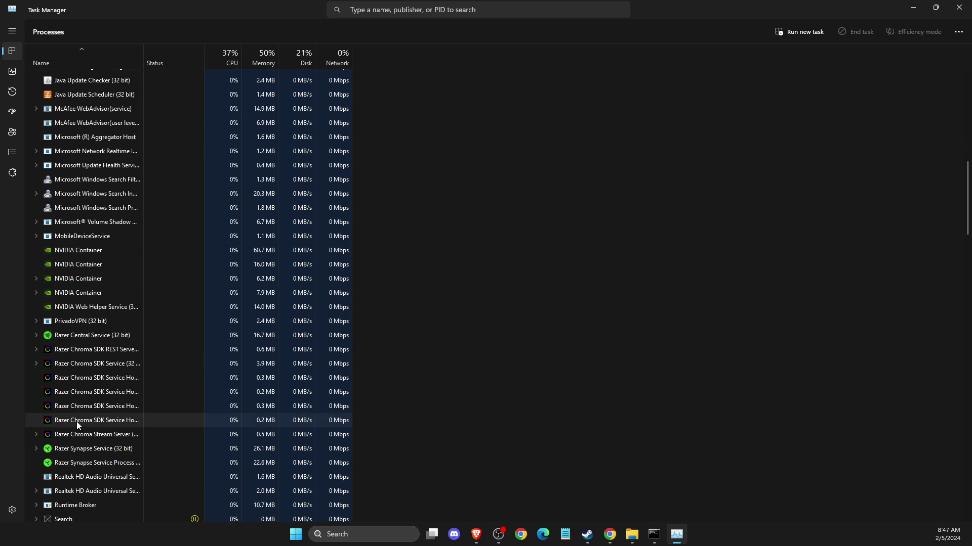
# End the Razer Chroma SDK REST Server, Service Host and Service processes.
pyautogui.click(70, 351)
pyautogui.rightClick(71, 351)
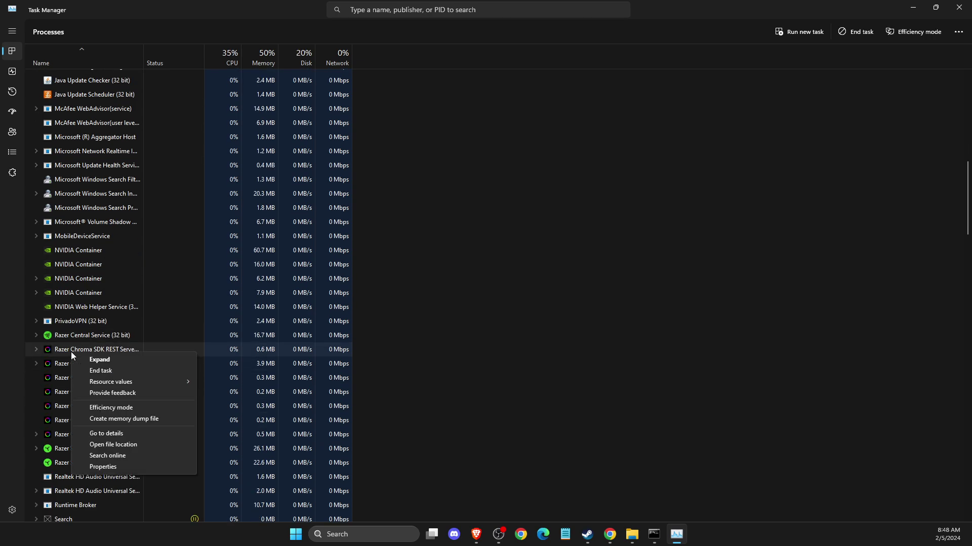
pyautogui.click(106, 371)
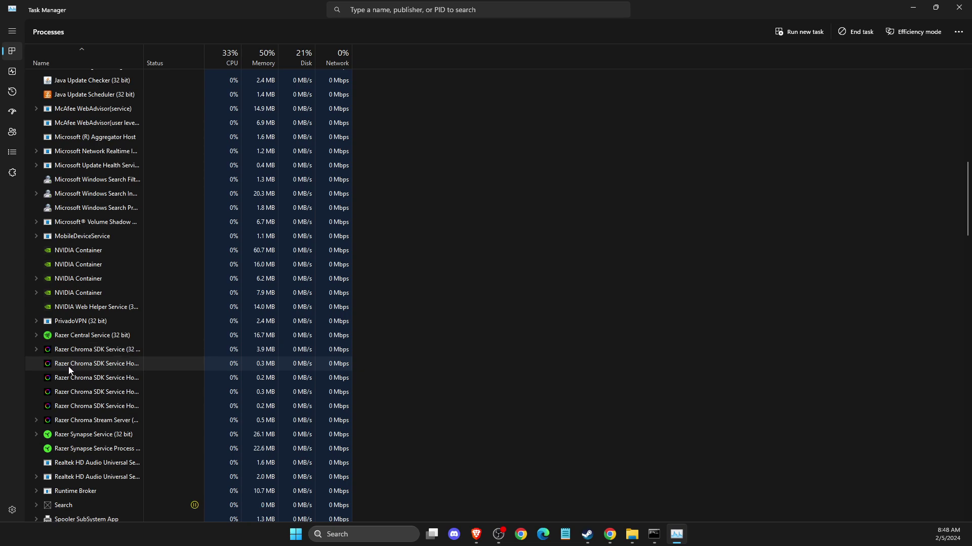
pyautogui.rightClick(68, 366)
pyautogui.click(101, 376)
pyautogui.rightClick(72, 351)
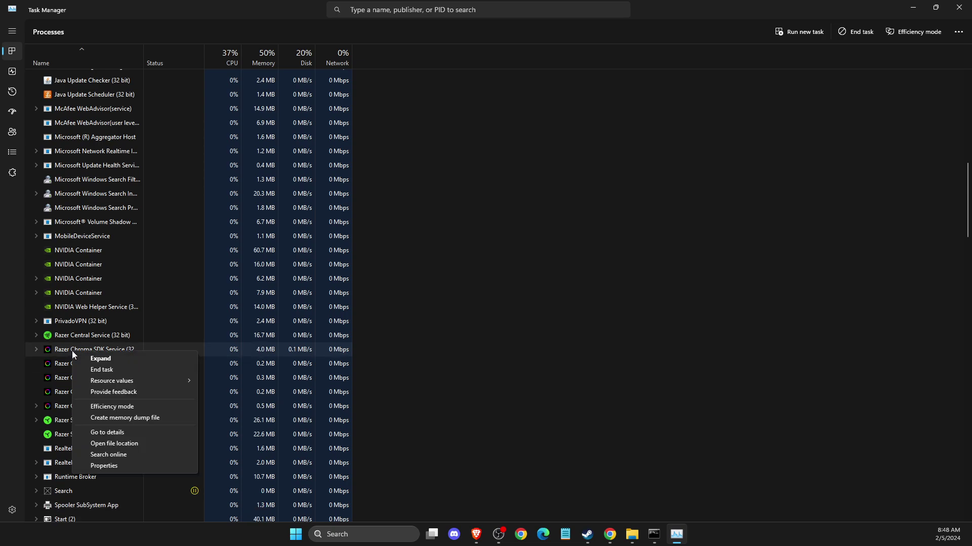
pyautogui.click(101, 369)
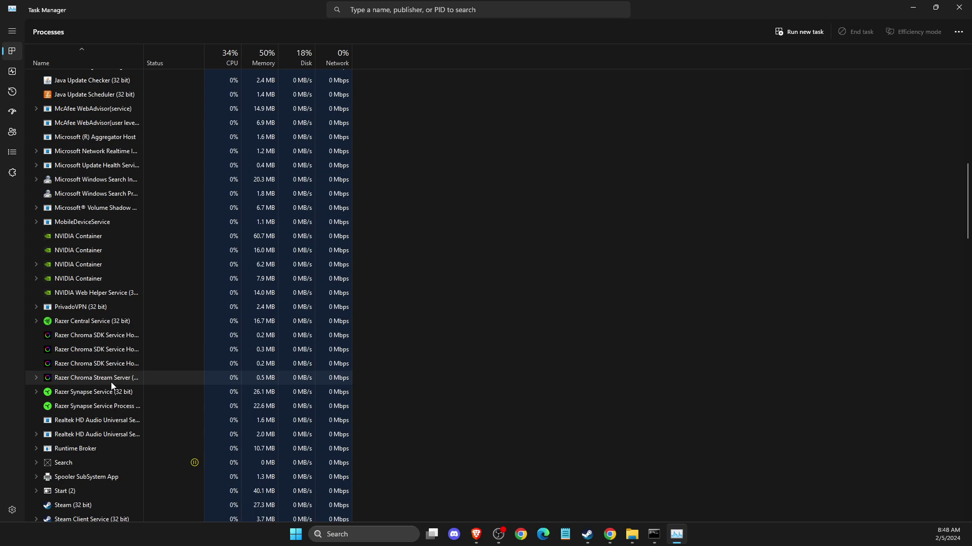
# Look over the remaining process list, then close Task Manager.
pyautogui.scroll(2, 110, 382)
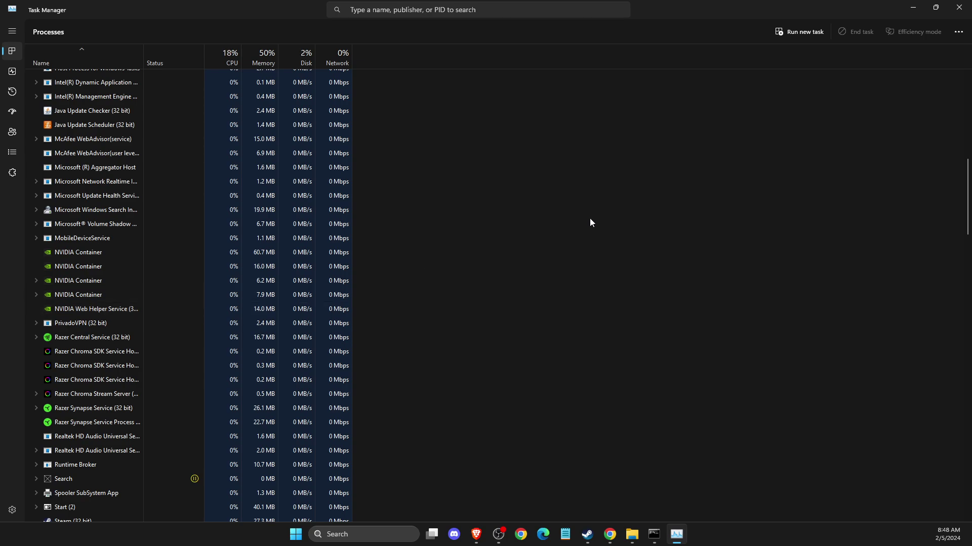
pyautogui.scroll(-8, 151, 294)
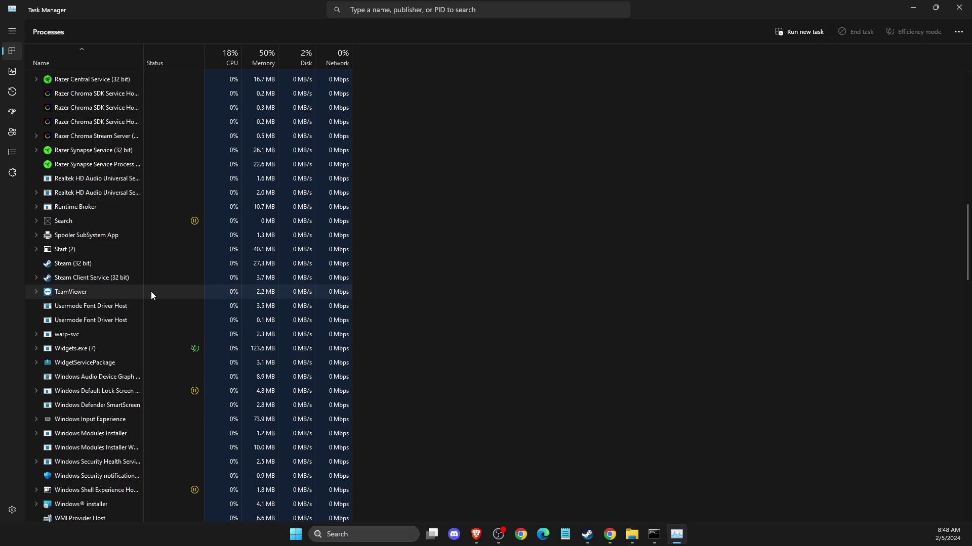
pyautogui.scroll(-5, 151, 291)
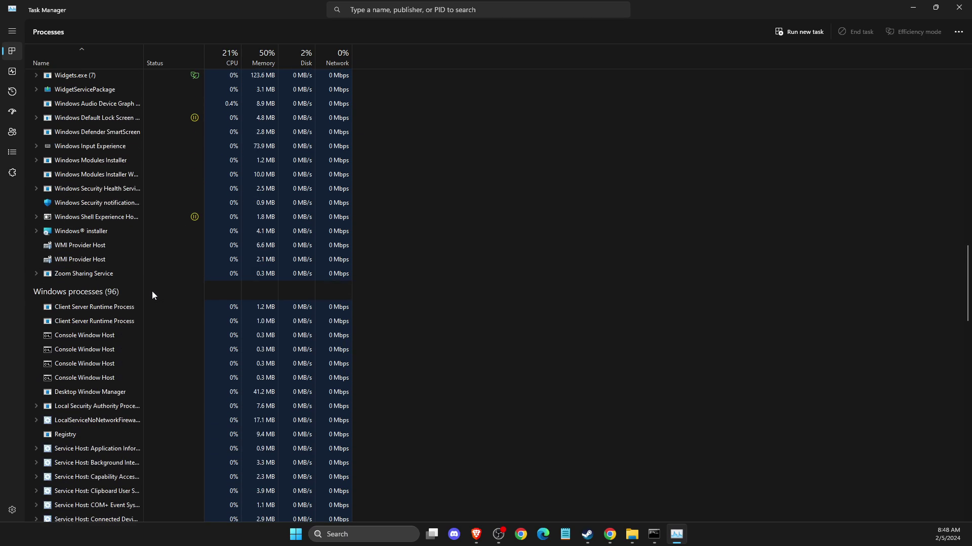
pyautogui.scroll(5, 154, 291)
pyautogui.scroll(10, 155, 290)
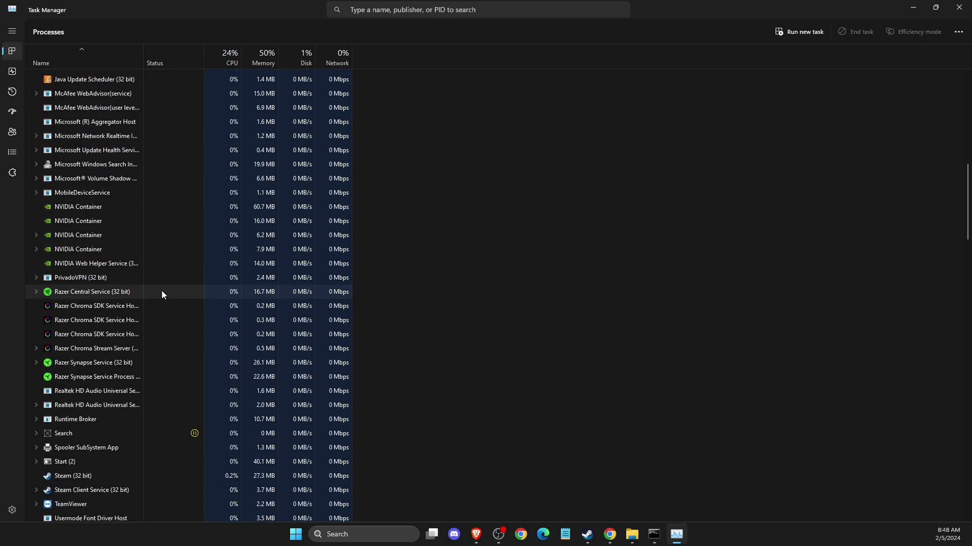
pyautogui.scroll(4, 156, 287)
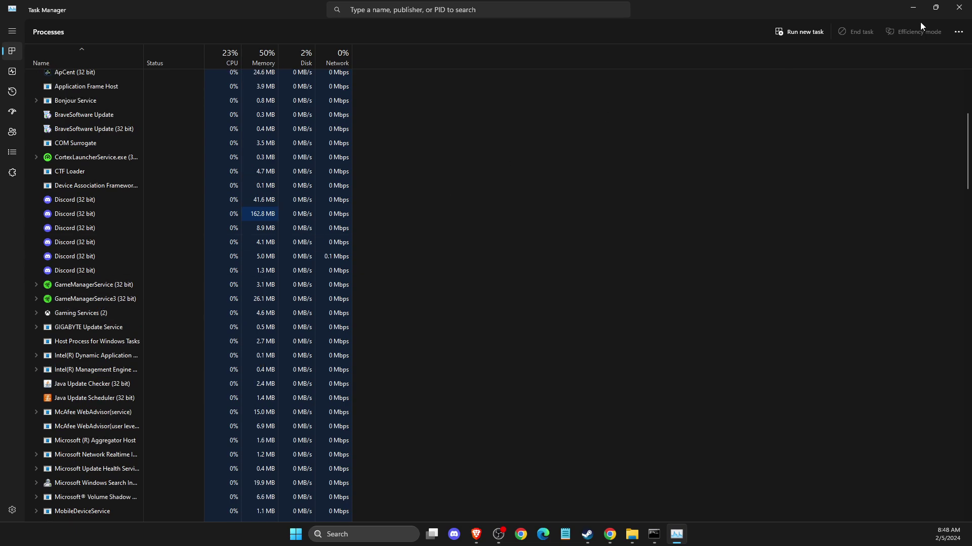
pyautogui.click(958, 7)
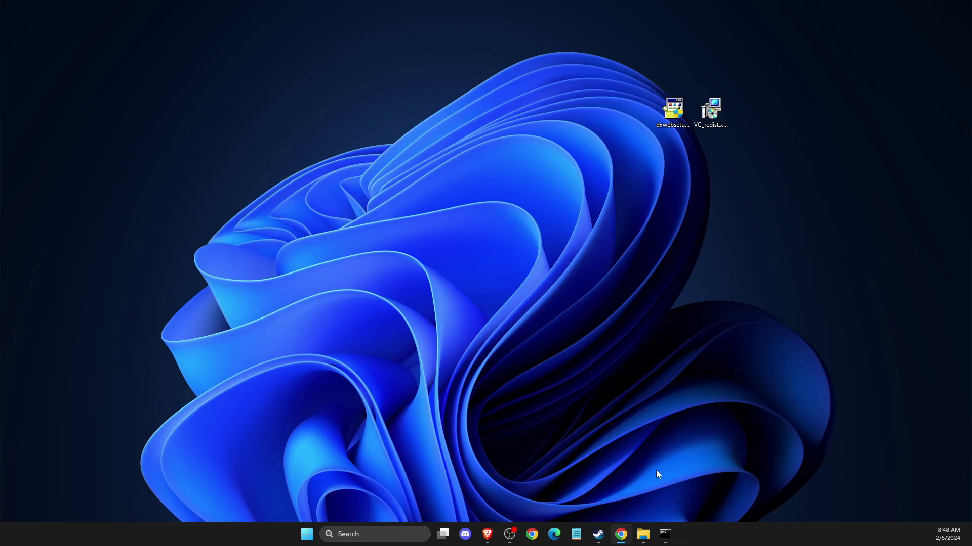
pyautogui.click(598, 535)
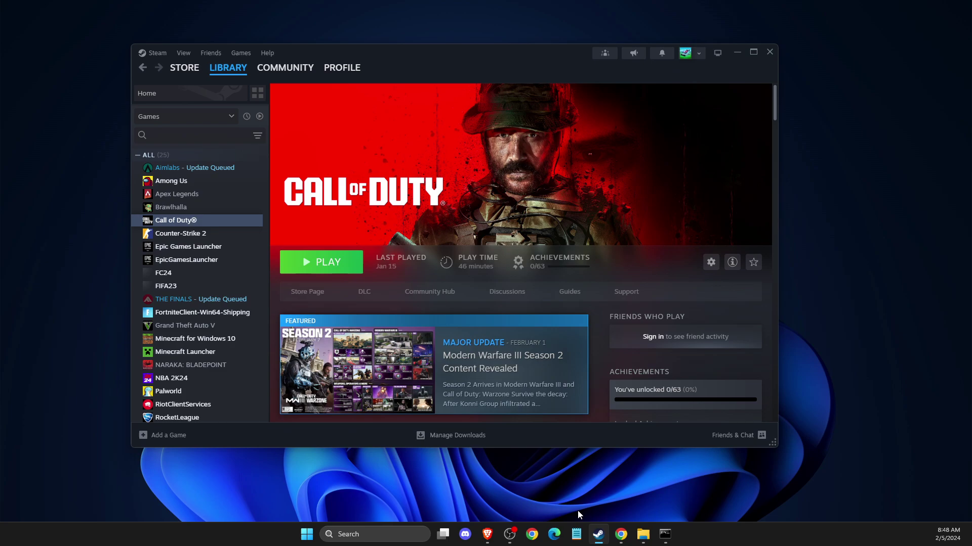
pyautogui.rightClick(193, 223)
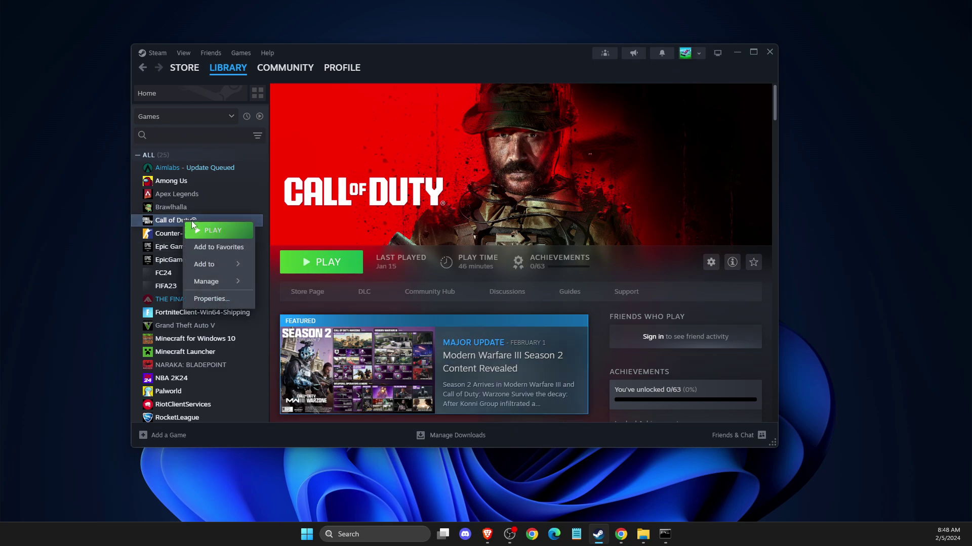
pyautogui.click(211, 299)
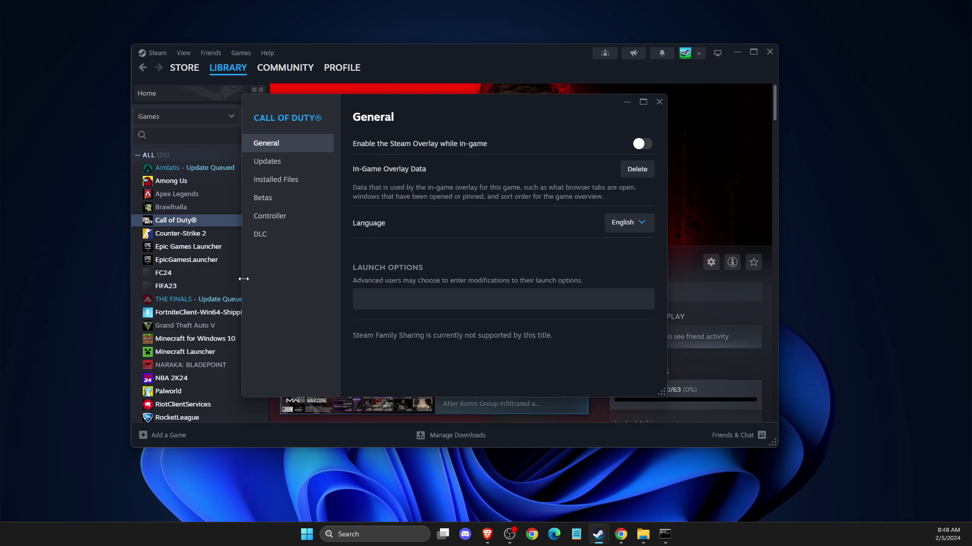
pyautogui.click(292, 186)
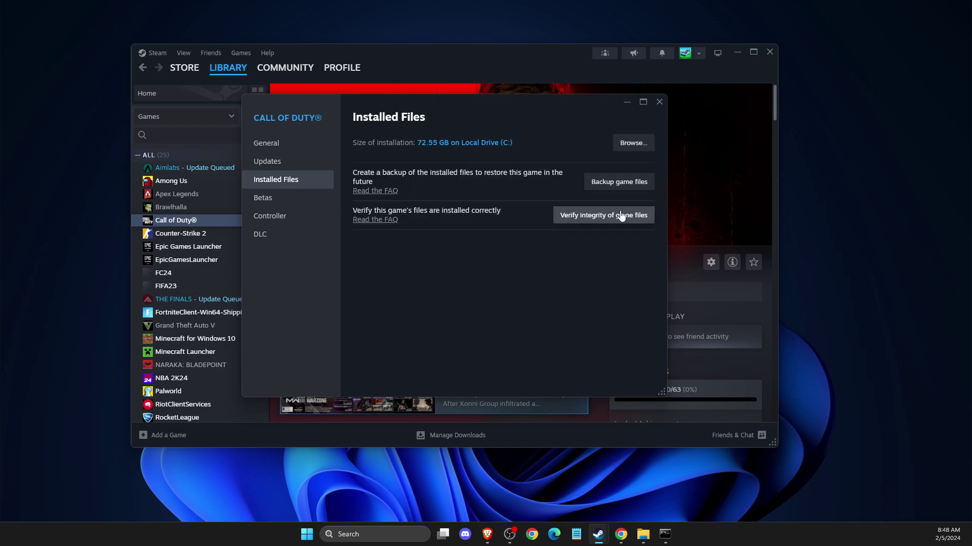
pyautogui.click(659, 101)
pyautogui.click(769, 52)
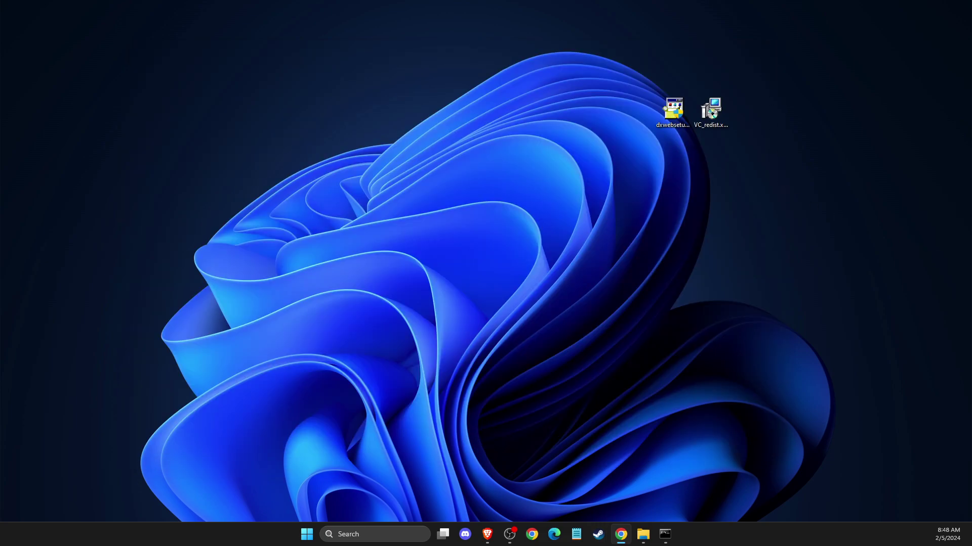